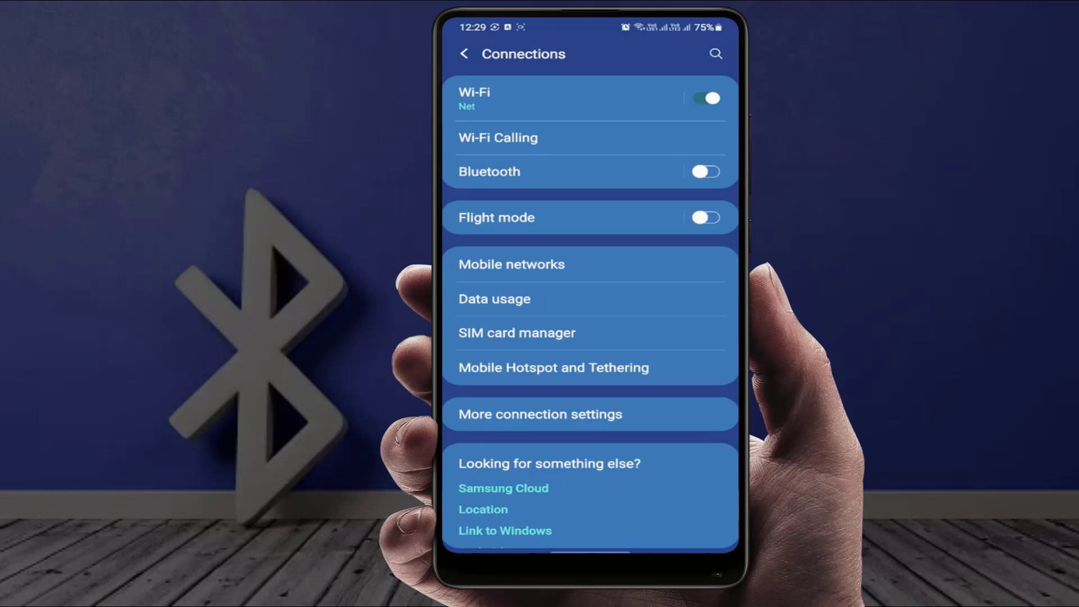
# Step: From the home screen, switch Bluetooth on and off in Quick Settings, then close the panel
pyautogui.press('Escape')
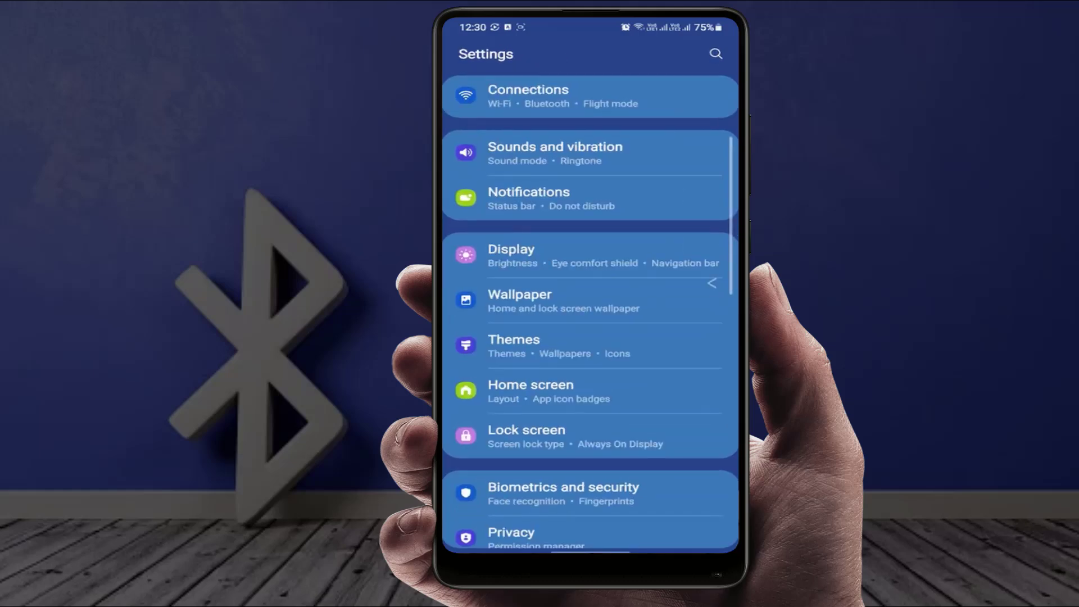
pyautogui.press('super')
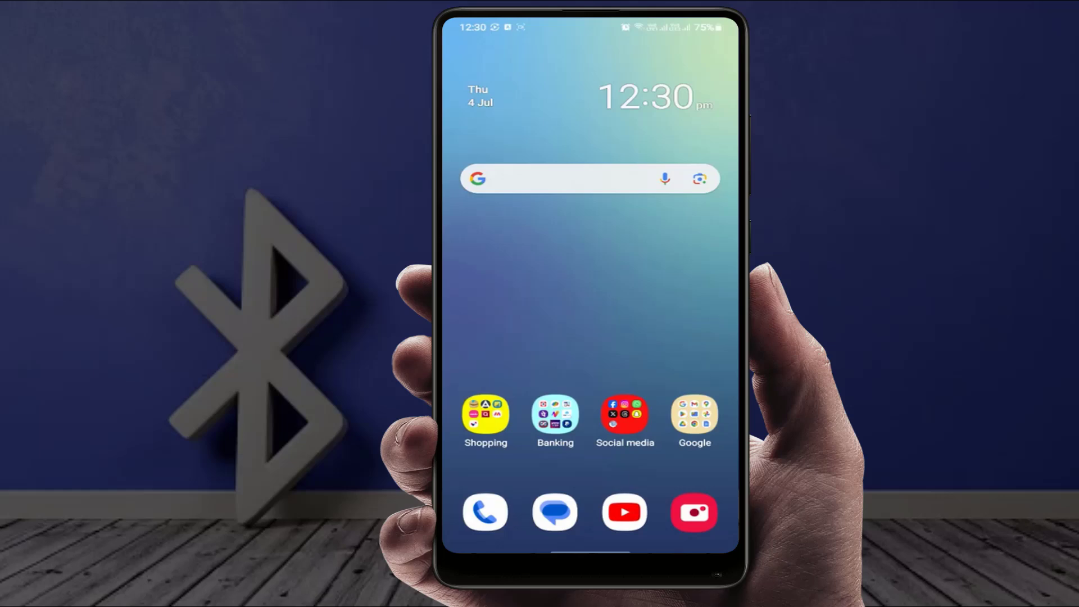
pyautogui.moveTo(590, 26); pyautogui.dragTo(590, 380)
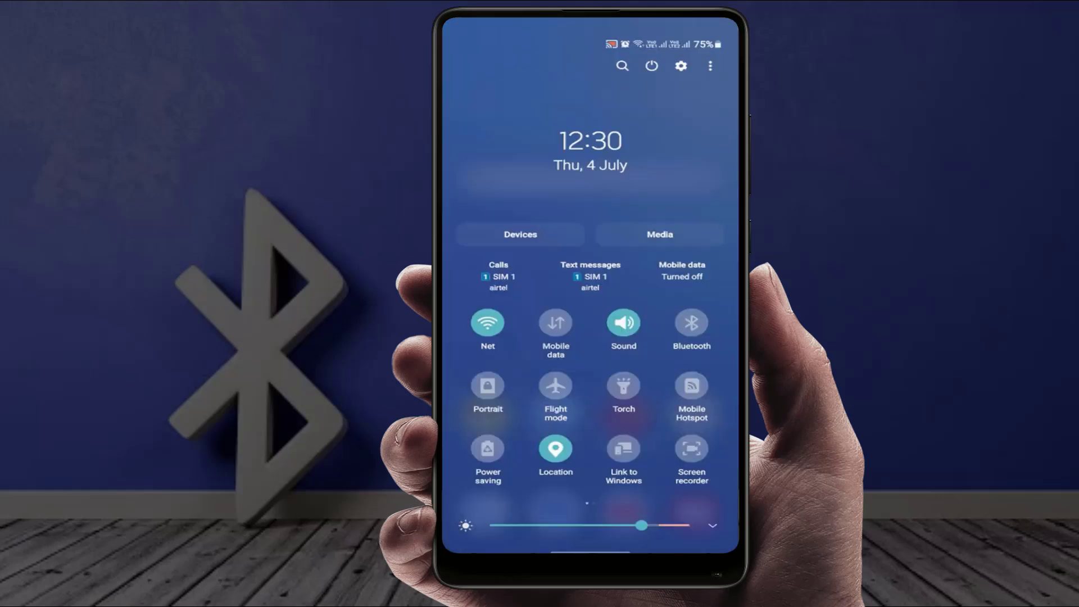
pyautogui.click(691, 322)
pyautogui.click(691, 322)
pyautogui.moveTo(590, 506); pyautogui.dragTo(590, 85)
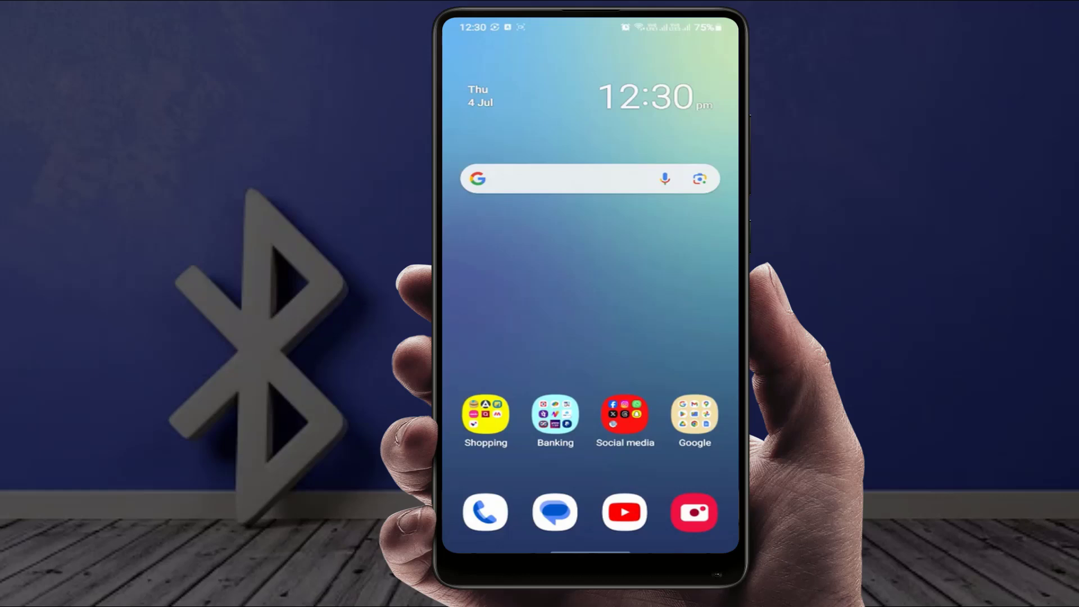
# Step: Open Settings from the app drawer and go to the Apps list
pyautogui.moveTo(590, 464); pyautogui.dragTo(590, 126)
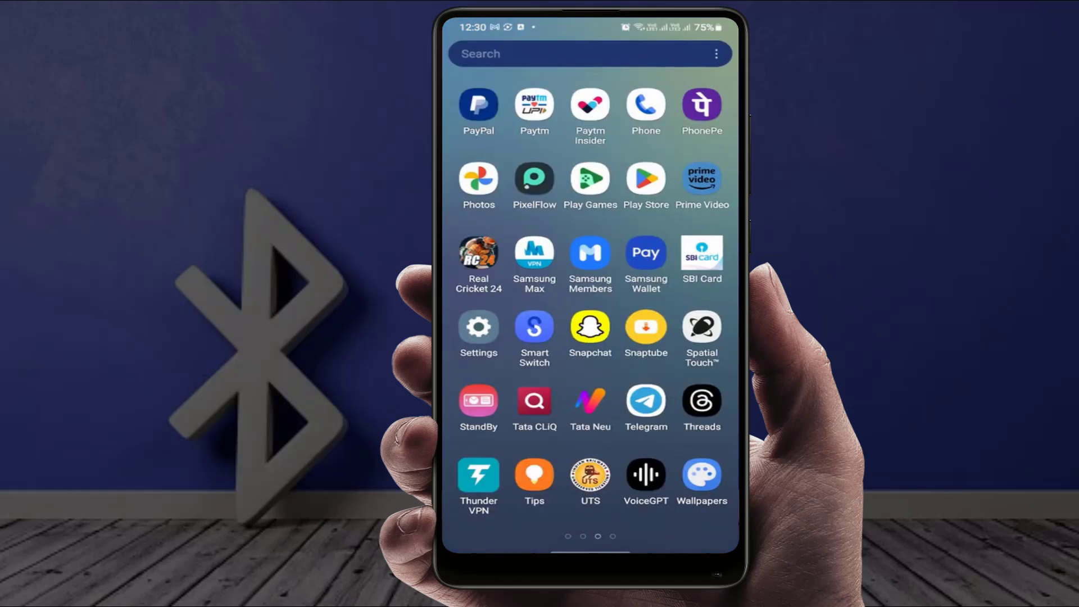
pyautogui.click(478, 327)
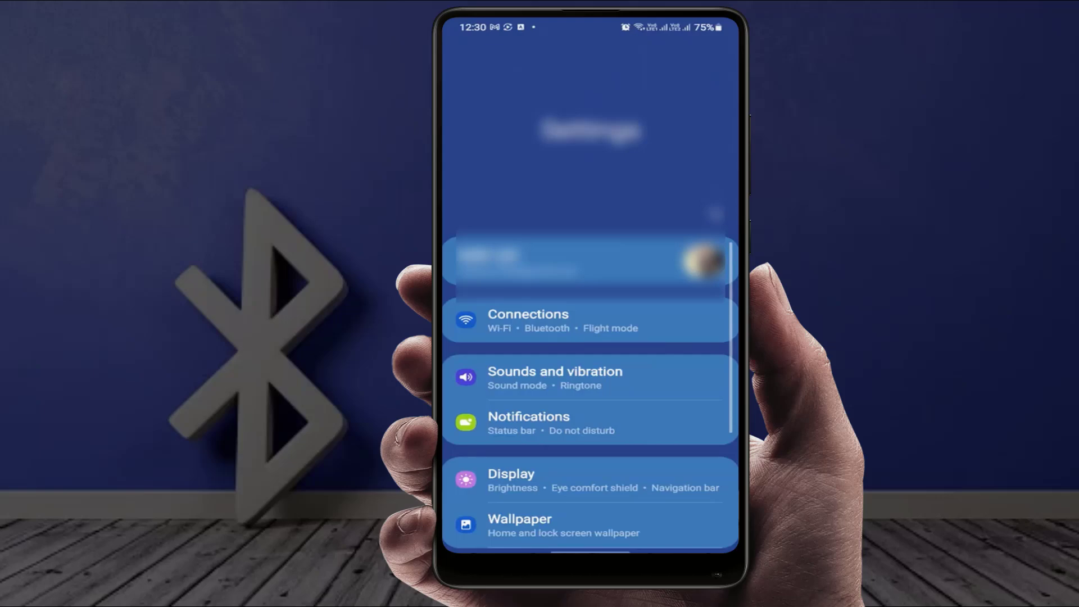
pyautogui.scroll(-5, 591, 338)
pyautogui.scroll(-3, 590, 337)
pyautogui.scroll(-3, 591, 337)
pyautogui.scroll(-3, 590, 337)
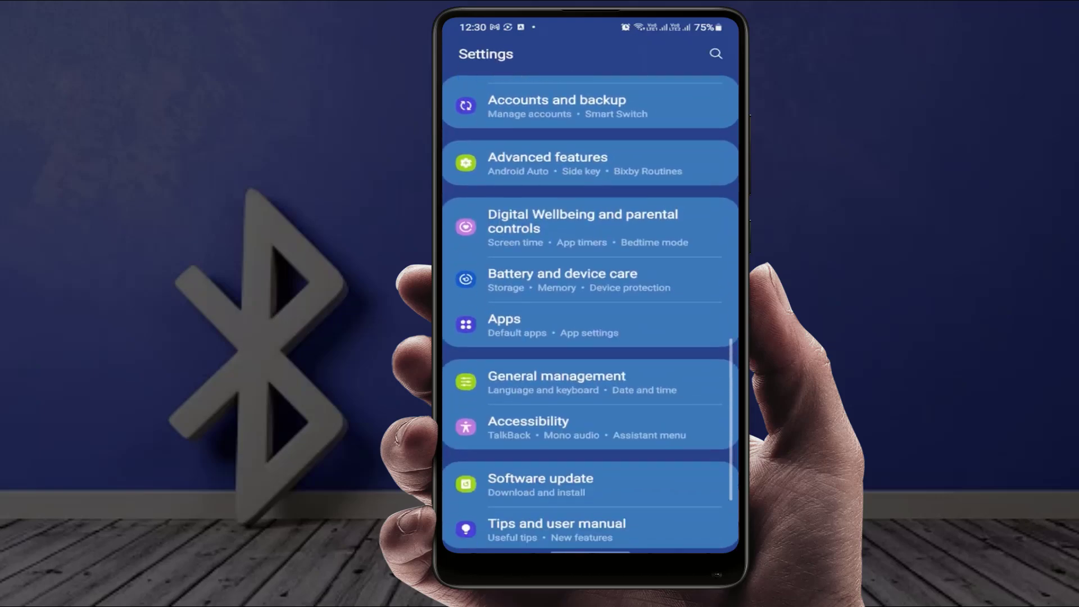
pyautogui.click(539, 314)
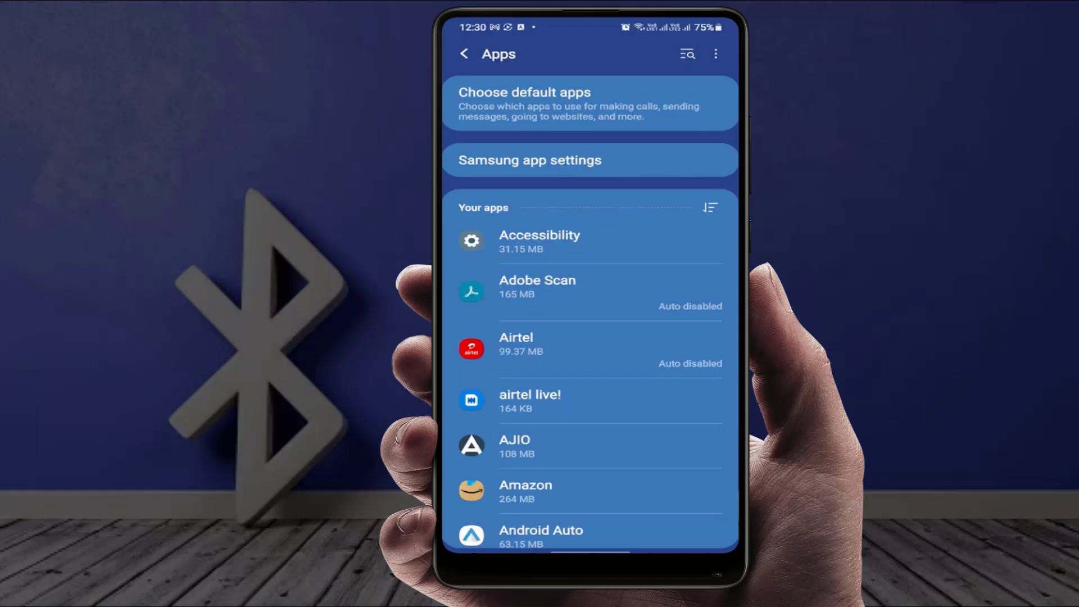
# Step: Turn on 'Show system apps' in the Apps list filter
pyautogui.click(709, 207)
pyautogui.click(703, 171)
pyautogui.click(588, 513)
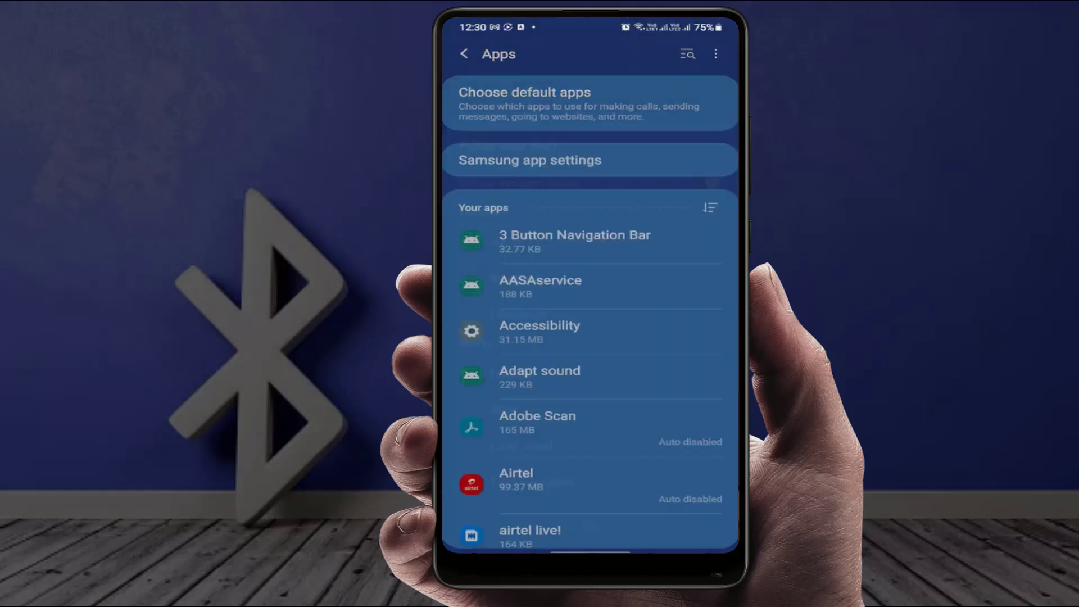
pyautogui.scroll(-1, 590, 315)
pyautogui.scroll(-3, 590, 314)
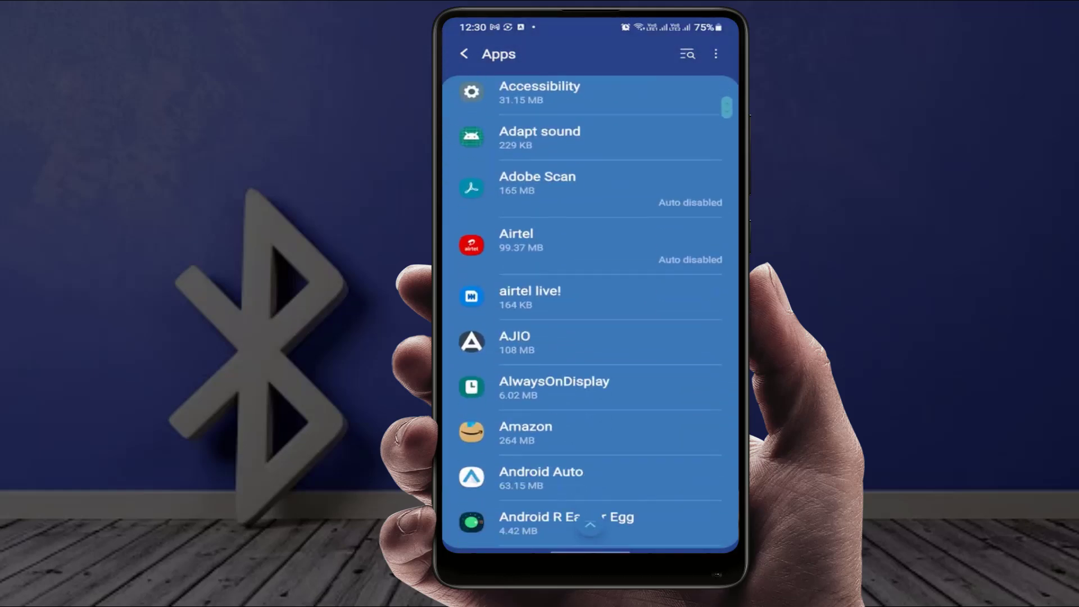
pyautogui.scroll(-4, 590, 314)
pyautogui.scroll(-3, 590, 314)
pyautogui.scroll(-4, 590, 315)
pyautogui.scroll(-3, 590, 315)
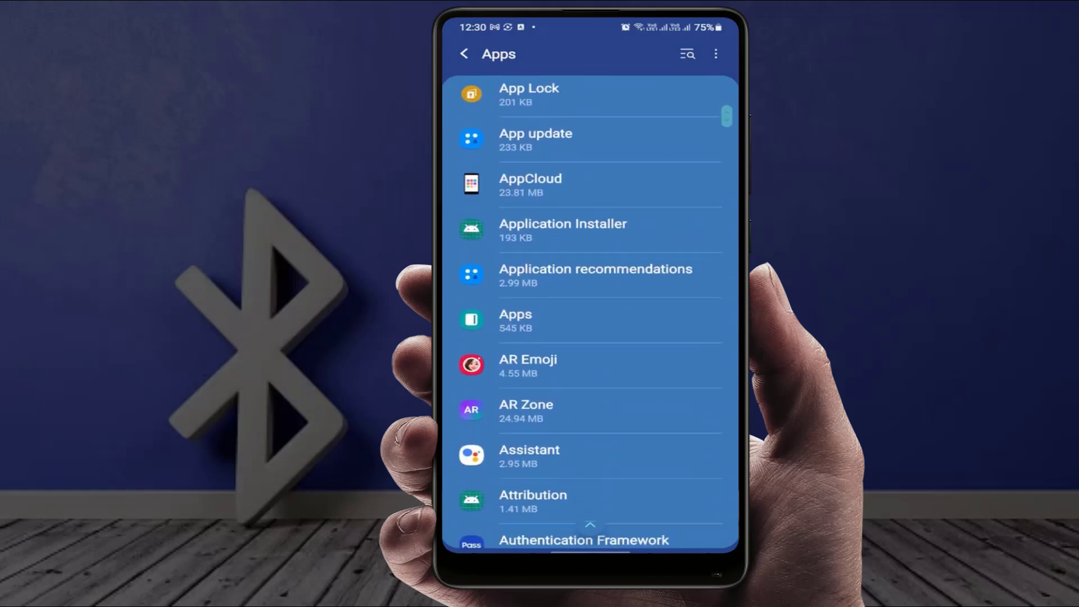
pyautogui.scroll(-5, 590, 314)
pyautogui.scroll(-3, 591, 315)
pyautogui.scroll(-4, 590, 315)
pyautogui.scroll(-5, 591, 314)
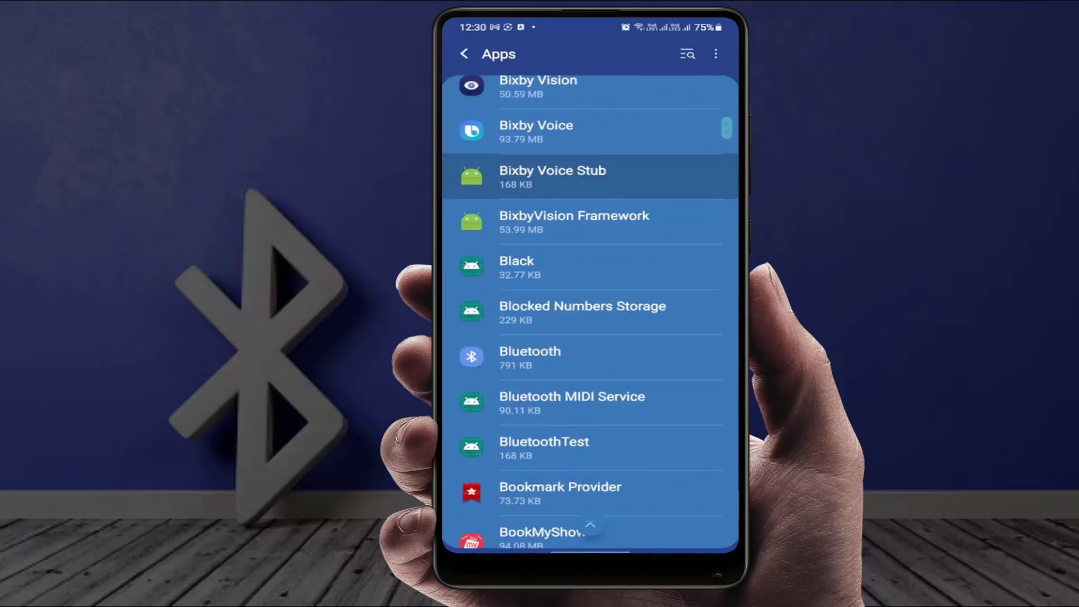
pyautogui.scroll(-2, 591, 314)
pyautogui.scroll(-2, 590, 315)
pyautogui.scroll(-1, 590, 315)
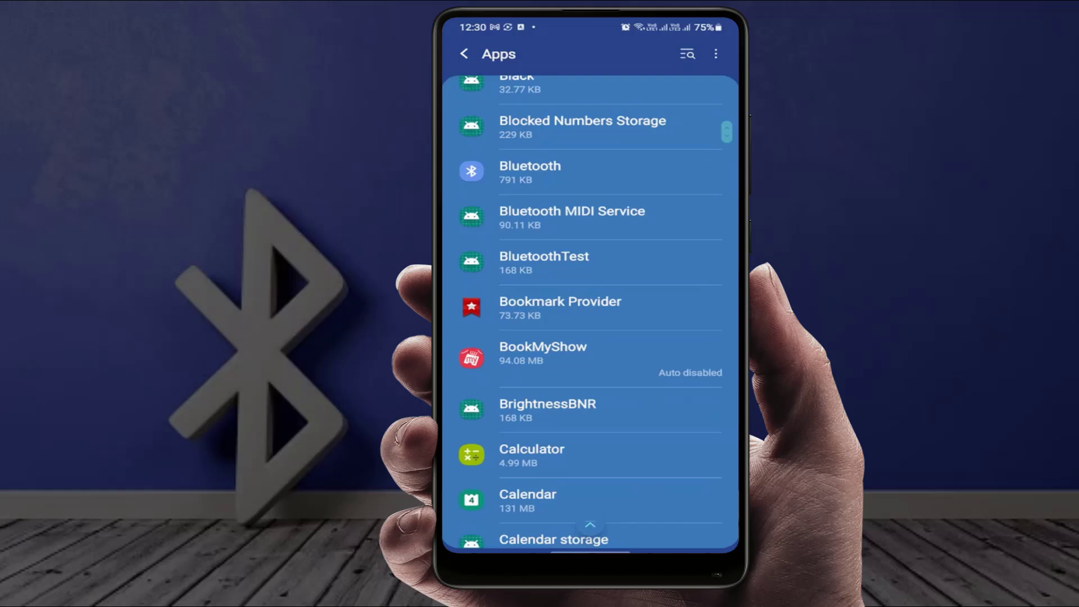
# Step: Clear the Bluetooth app's storage data and return to the apps list
pyautogui.click(548, 172)
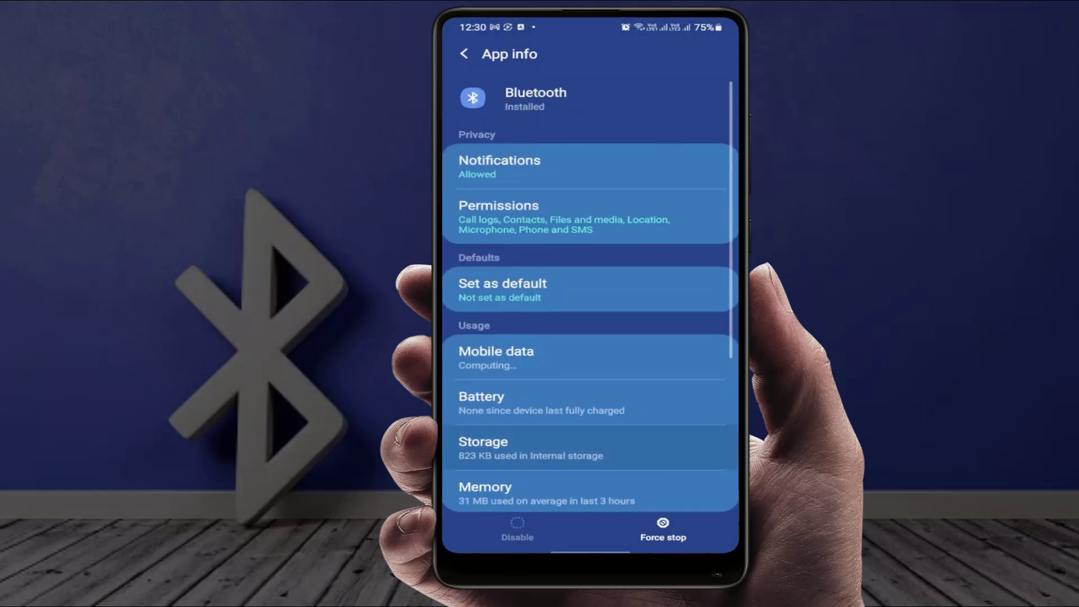
pyautogui.click(497, 442)
pyautogui.click(517, 530)
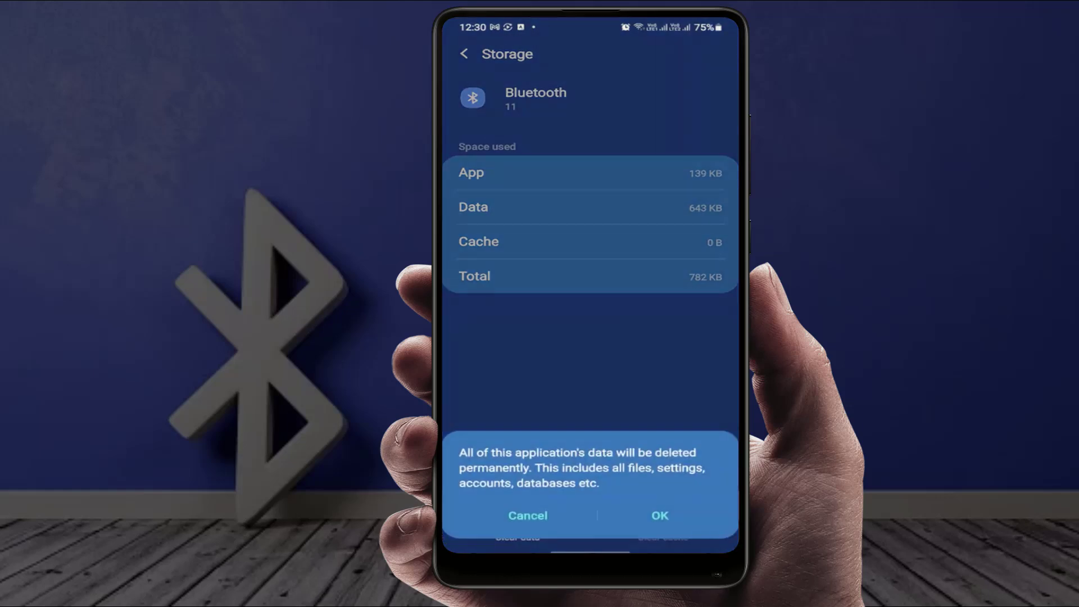
pyautogui.click(660, 515)
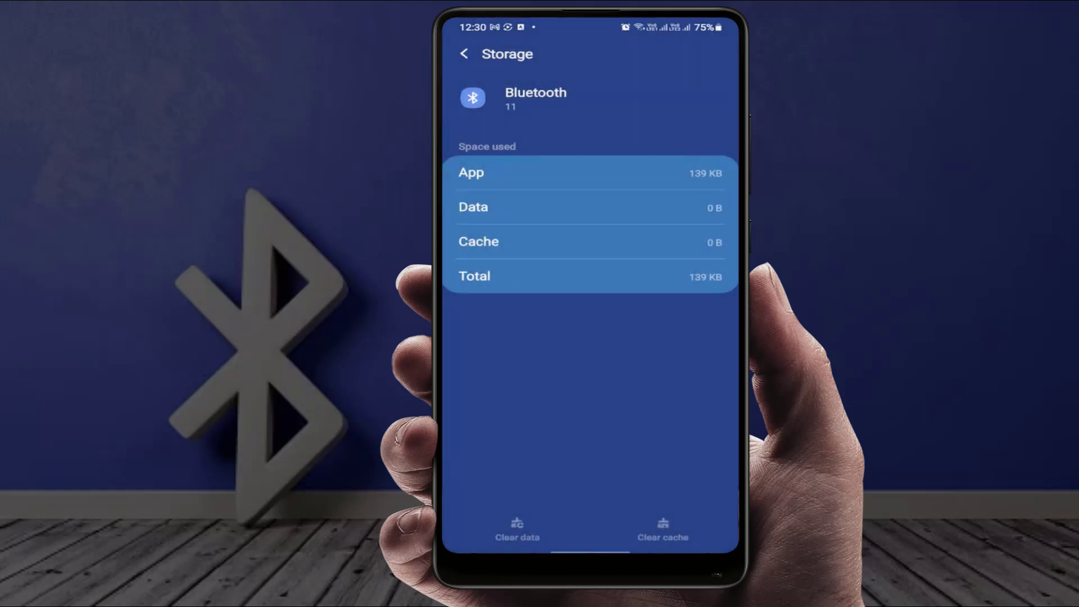
pyautogui.click(464, 53)
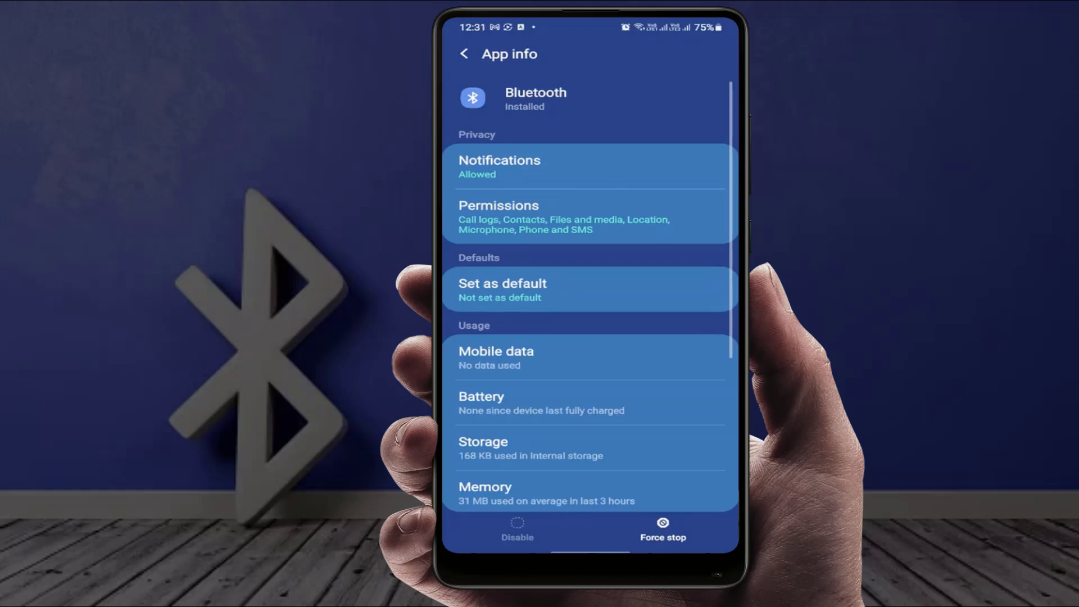
pyautogui.press('Escape')
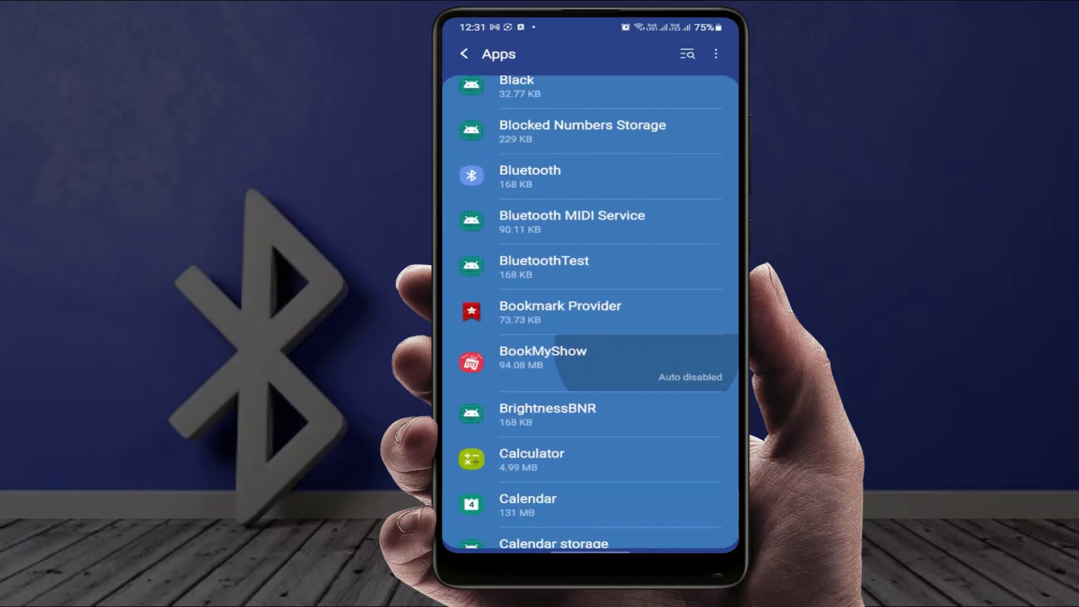
pyautogui.scroll(1, 590, 354)
# Step: Clear Bluetooth MIDI Service's cache and data, then return to all apps
pyautogui.click(572, 270)
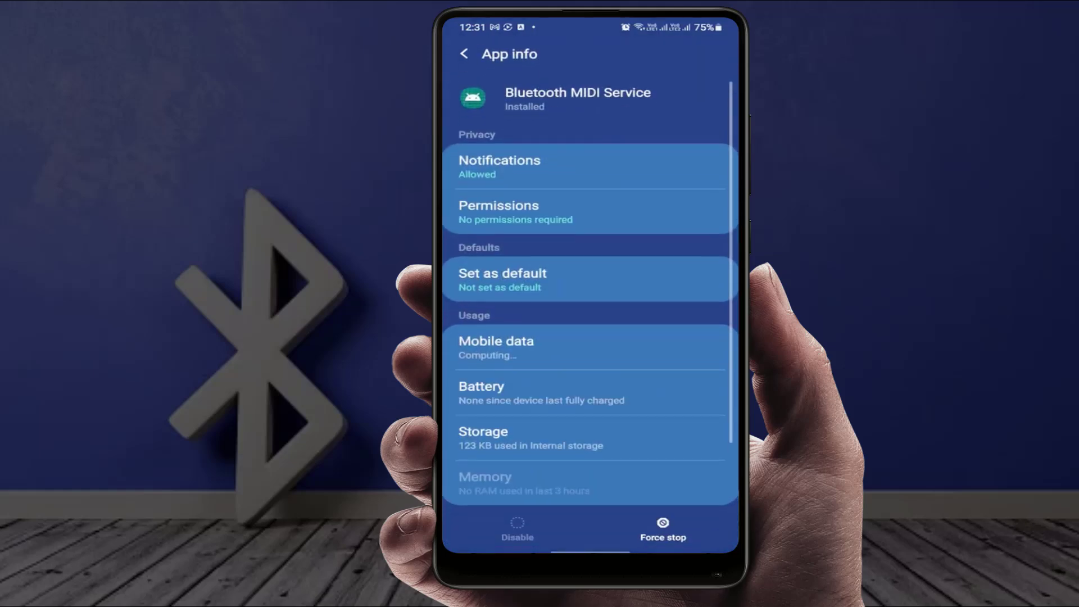
pyautogui.click(590, 437)
pyautogui.click(663, 530)
pyautogui.click(517, 529)
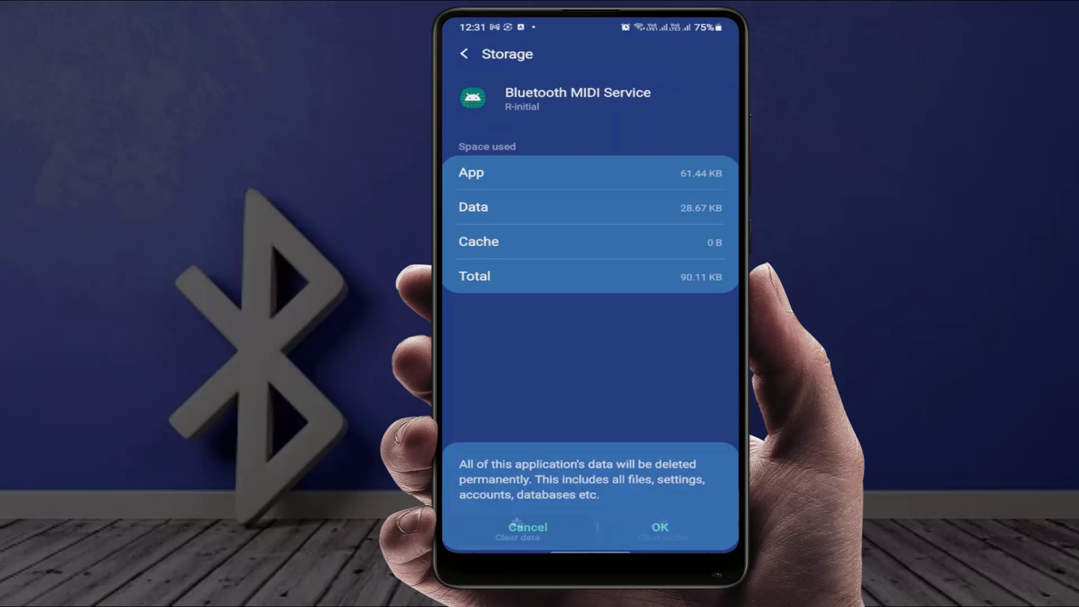
pyautogui.click(660, 527)
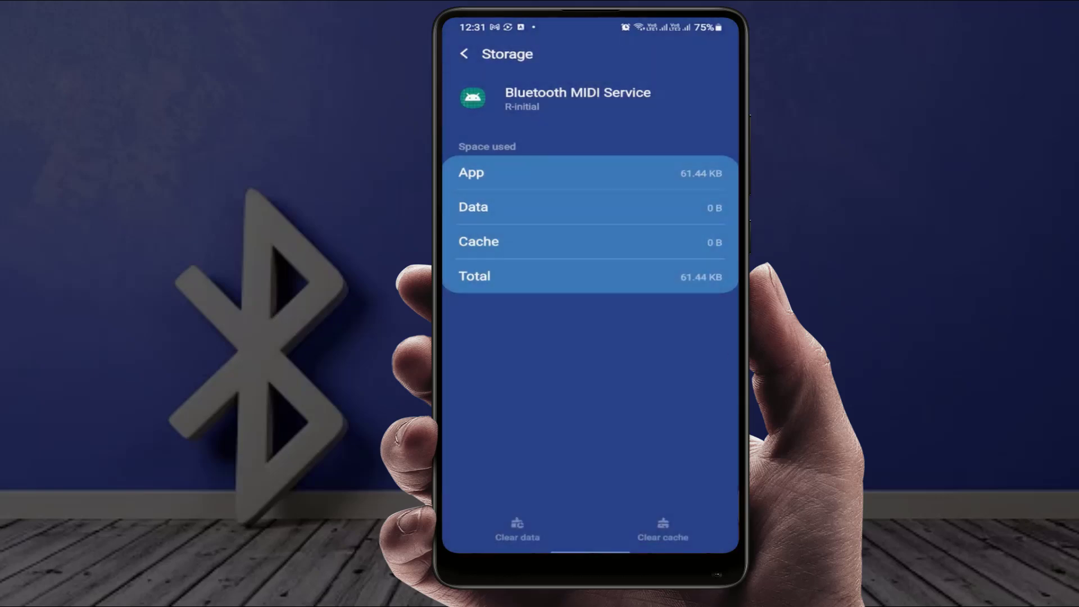
pyautogui.click(463, 54)
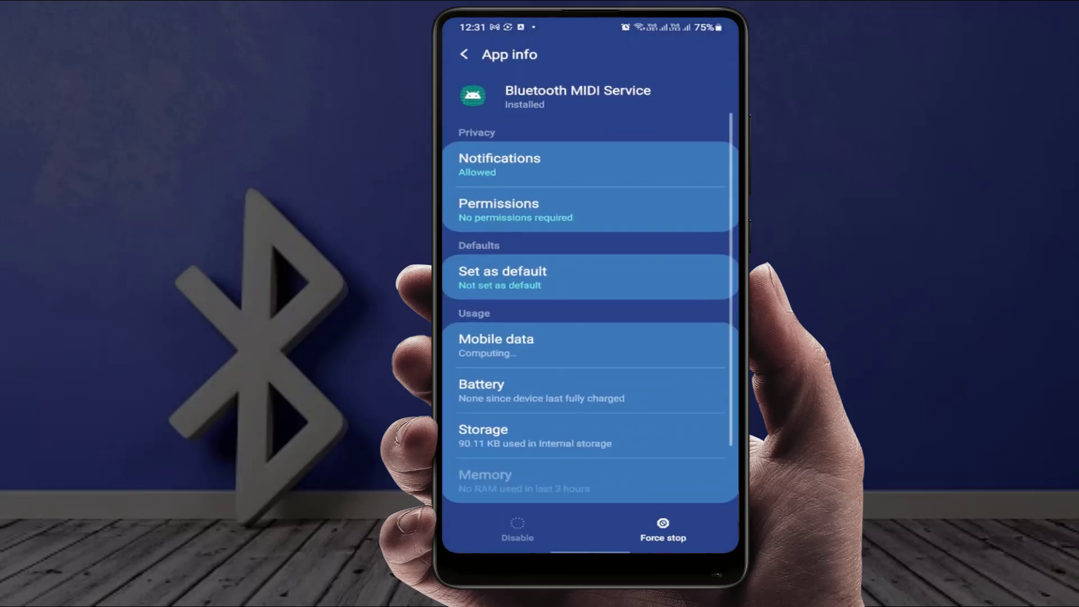
pyautogui.click(464, 55)
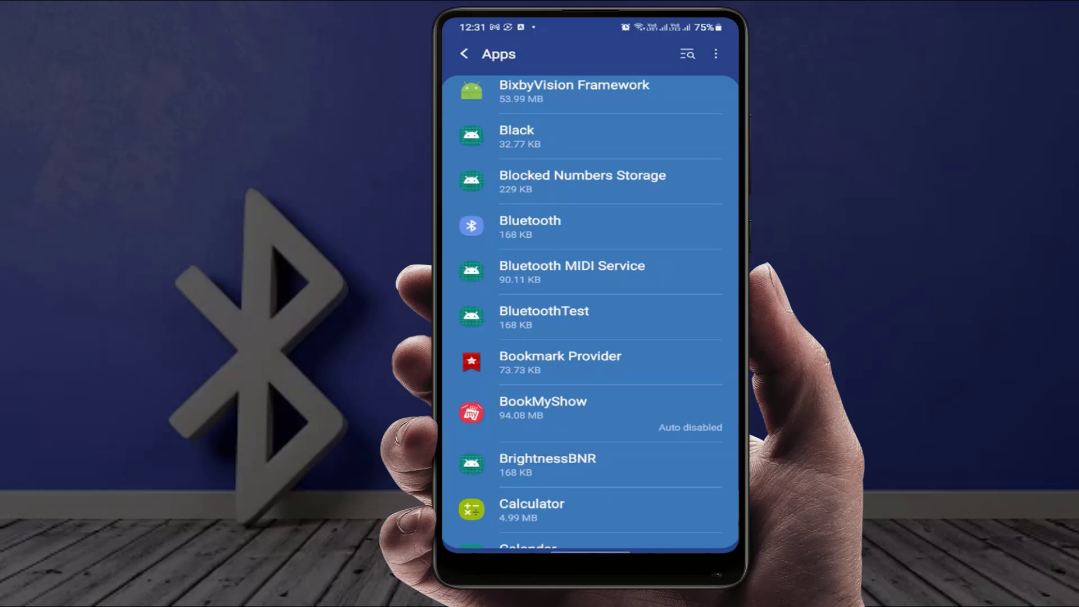
# Step: Clear BluetoothTest's stored data and go back to the apps list
pyautogui.click(544, 317)
pyautogui.click(523, 436)
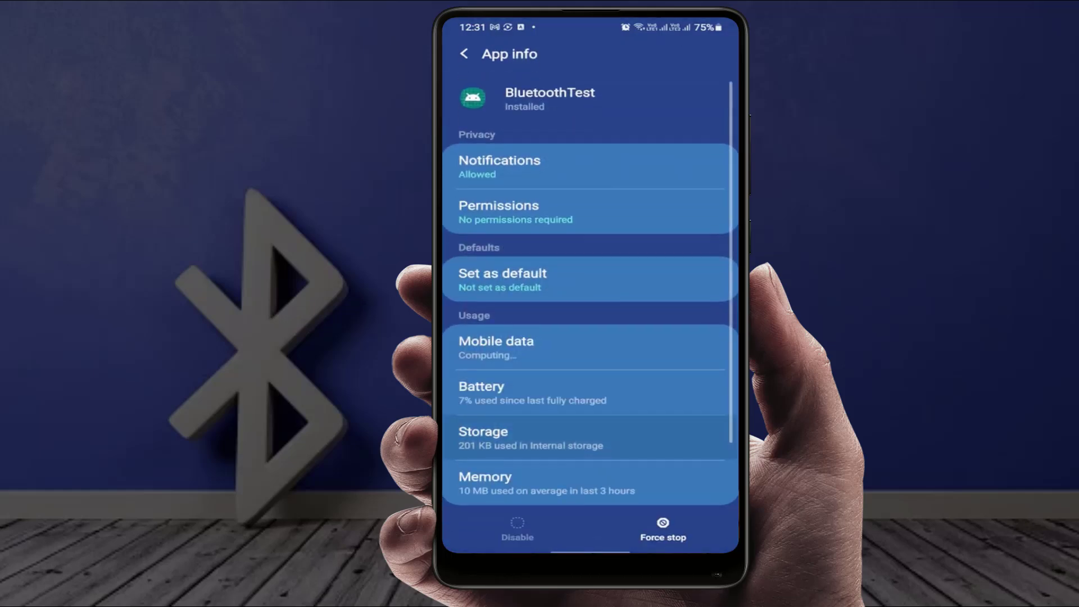
pyautogui.click(517, 529)
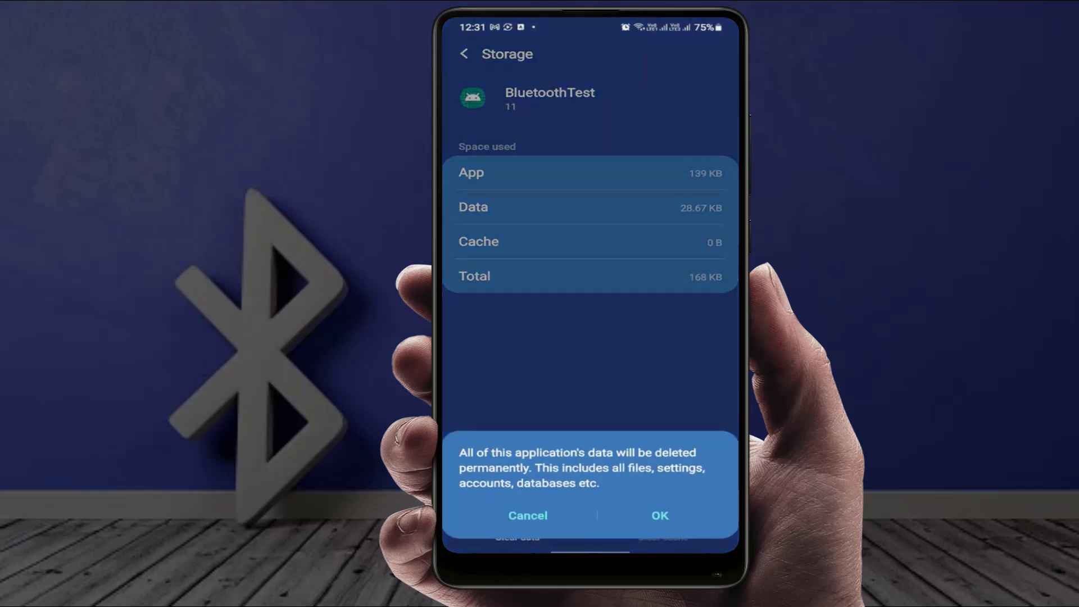
pyautogui.click(658, 513)
pyautogui.moveTo(736, 333)
pyautogui.mouseDown()
pyautogui.moveTo(711, 332)
pyautogui.moveTo(711, 354)
pyautogui.mouseUp()
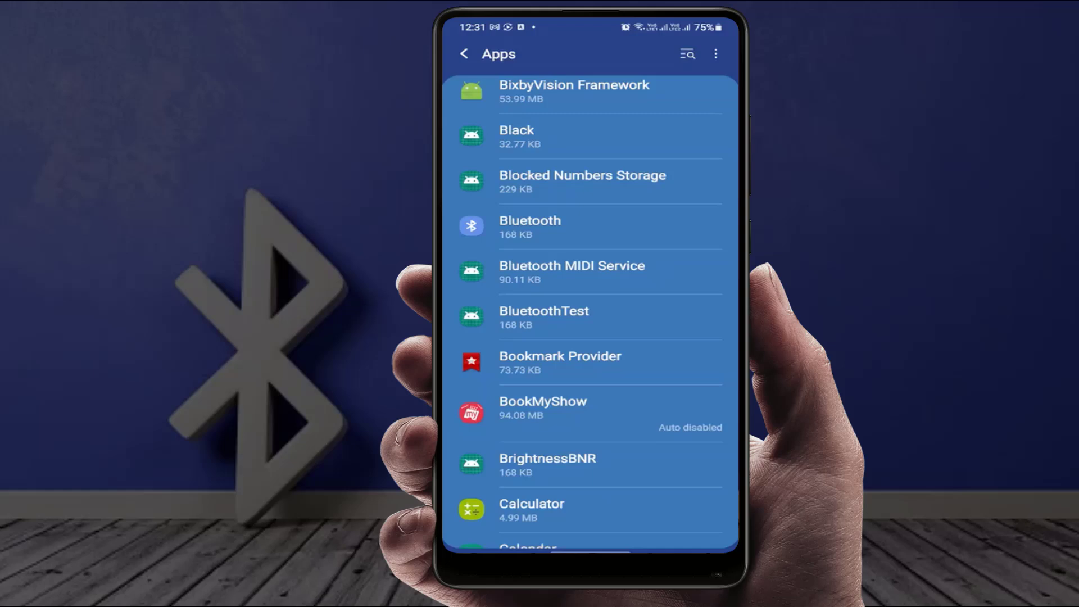
pyautogui.moveTo(736, 259); pyautogui.dragTo(711, 259)
# Step: Open General management > Reset > Reset network settings, then leave without resetting
pyautogui.moveTo(737, 303); pyautogui.dragTo(712, 304)
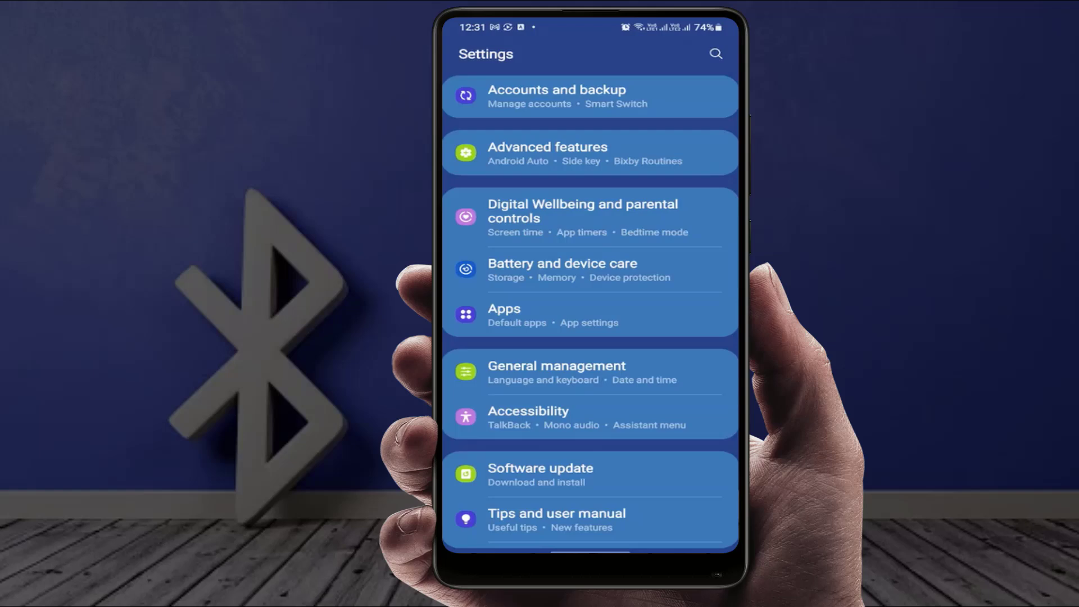
pyautogui.scroll(-1, 590, 337)
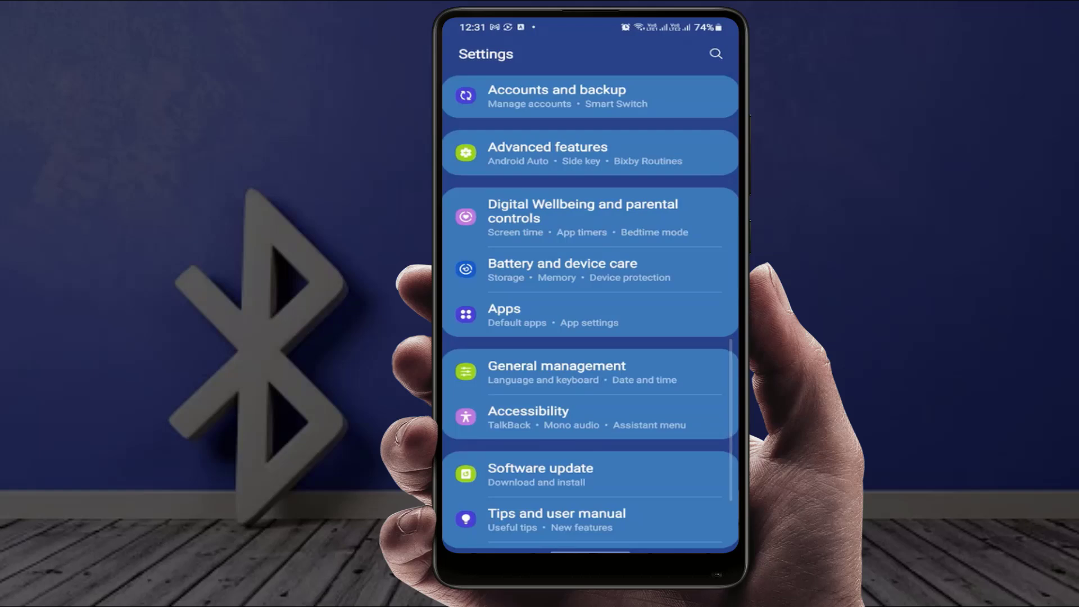
pyautogui.click(557, 371)
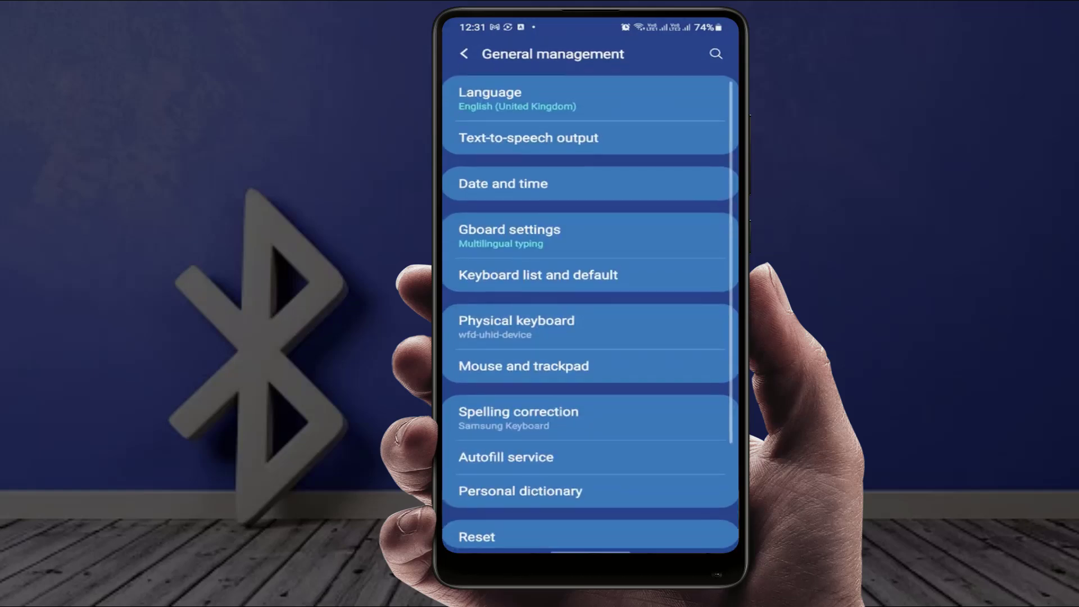
pyautogui.scroll(-3, 590, 337)
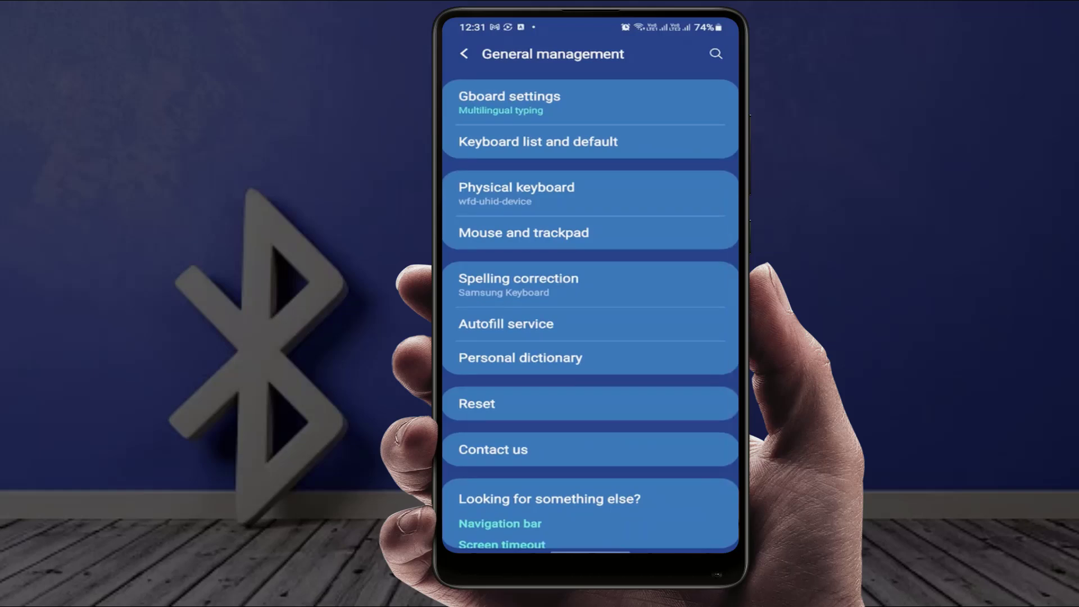
pyautogui.click(590, 403)
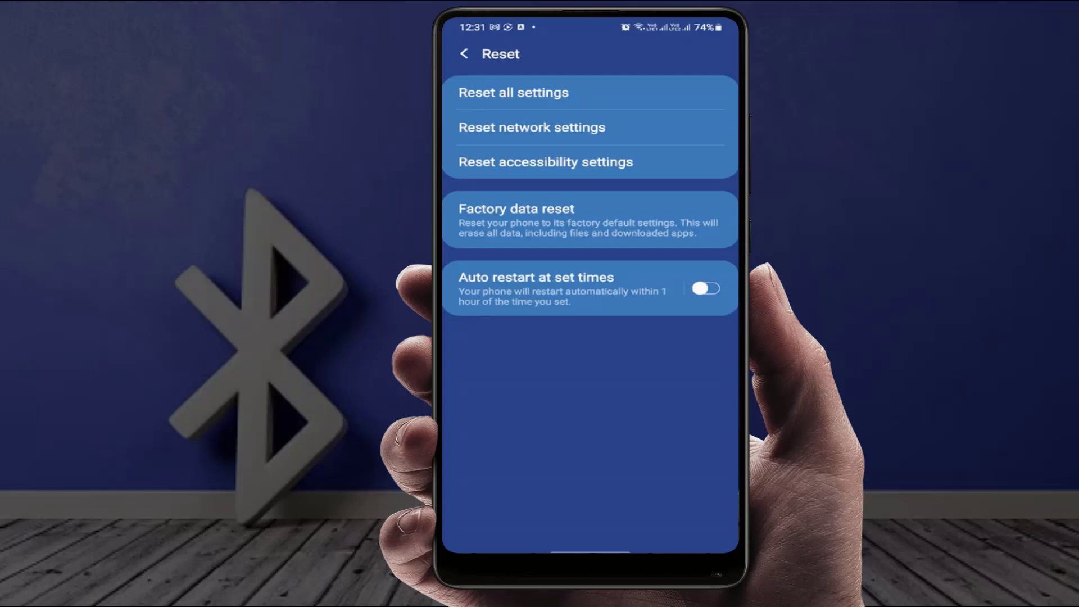
pyautogui.click(531, 127)
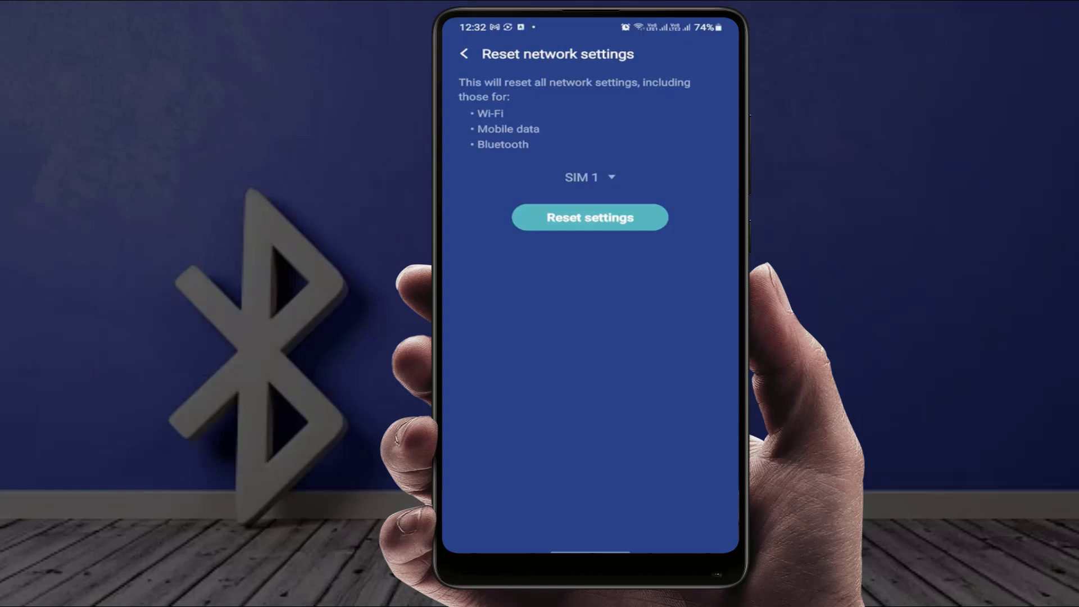
pyautogui.moveTo(737, 255); pyautogui.dragTo(709, 254)
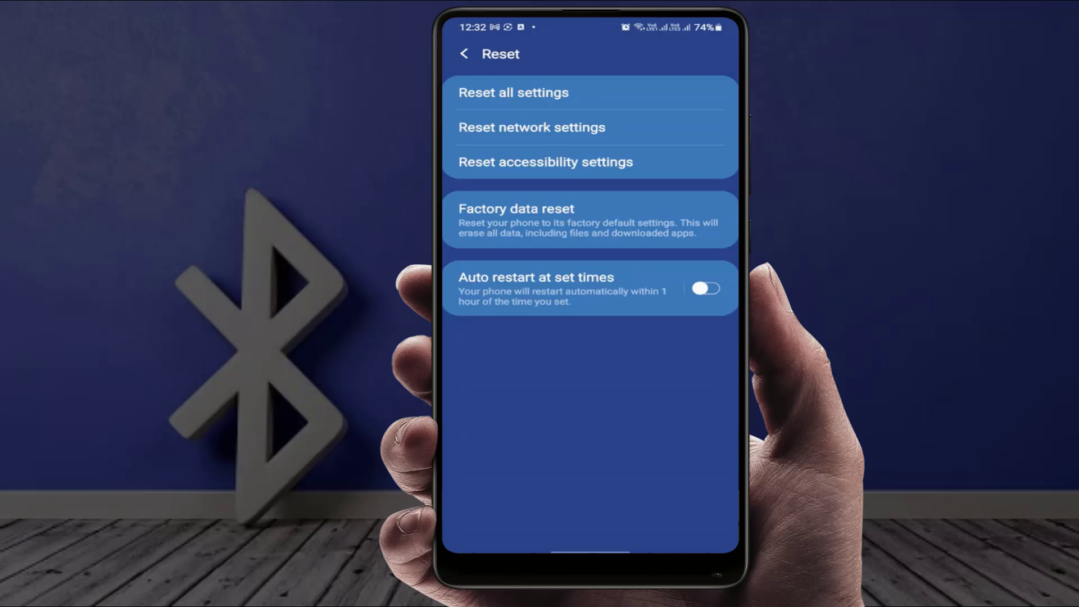
pyautogui.moveTo(736, 249); pyautogui.dragTo(708, 247)
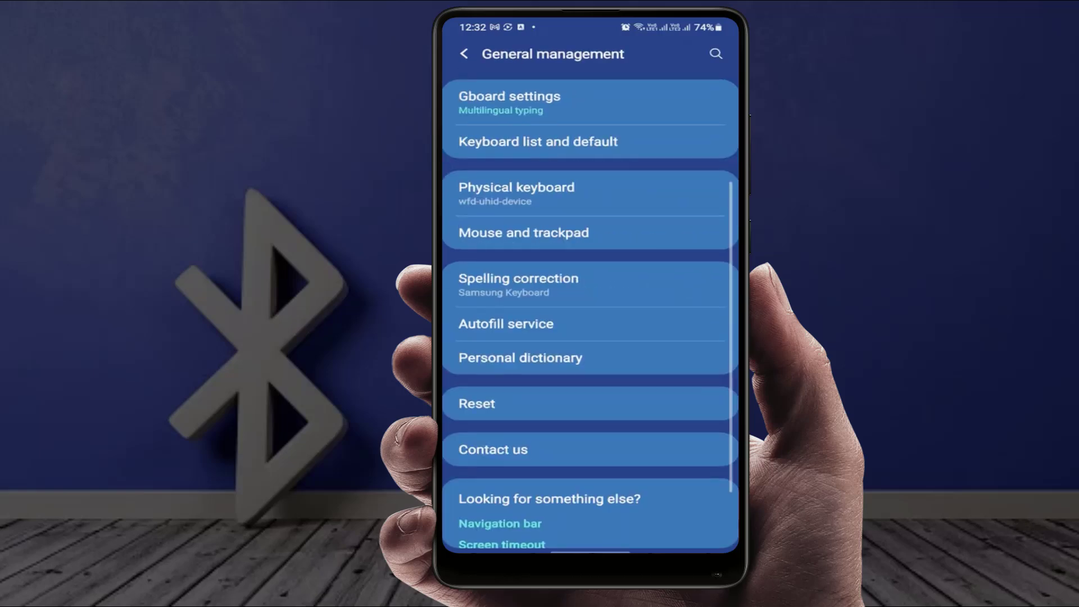
pyautogui.scroll(-2, 590, 337)
pyautogui.scroll(2, 591, 337)
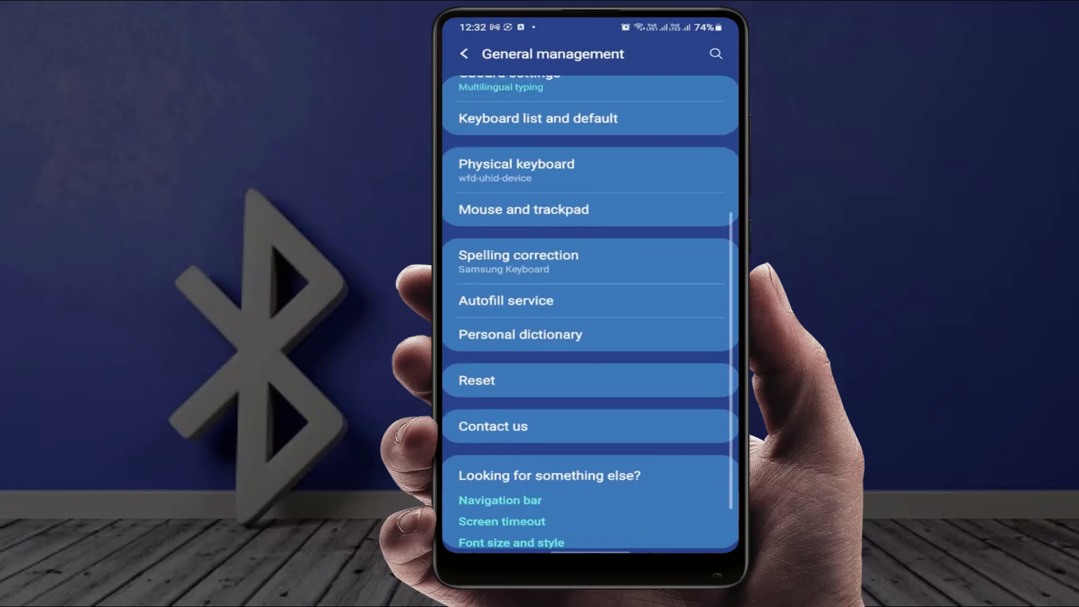
pyautogui.moveTo(738, 252); pyautogui.dragTo(708, 253)
pyautogui.scroll(-2, 591, 337)
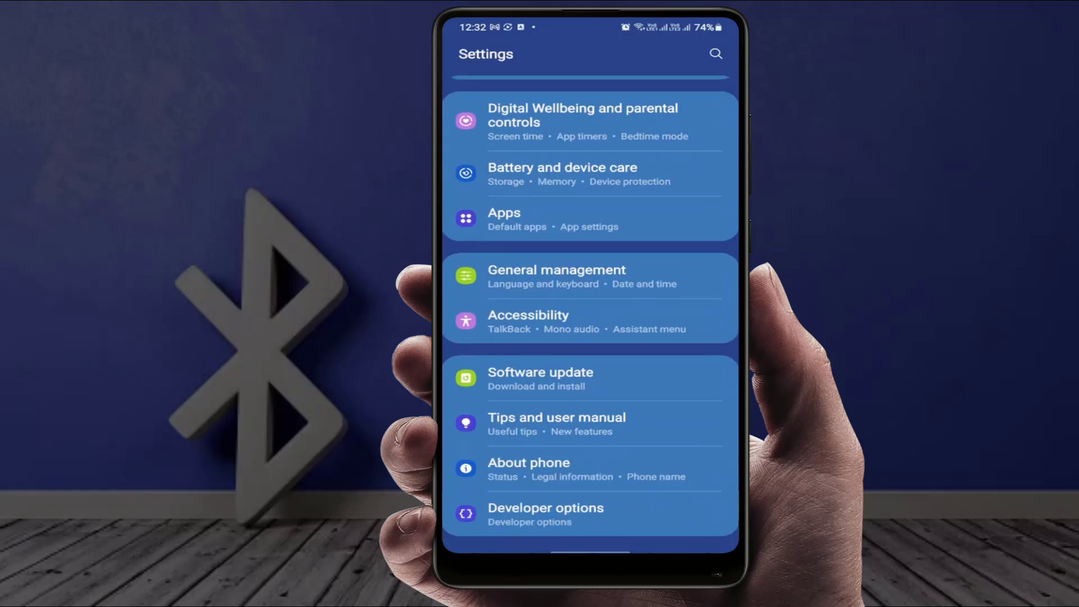
# Step: Run a software update check (software up to date), then reopen General management > Reset
pyautogui.click(540, 376)
pyautogui.click(539, 110)
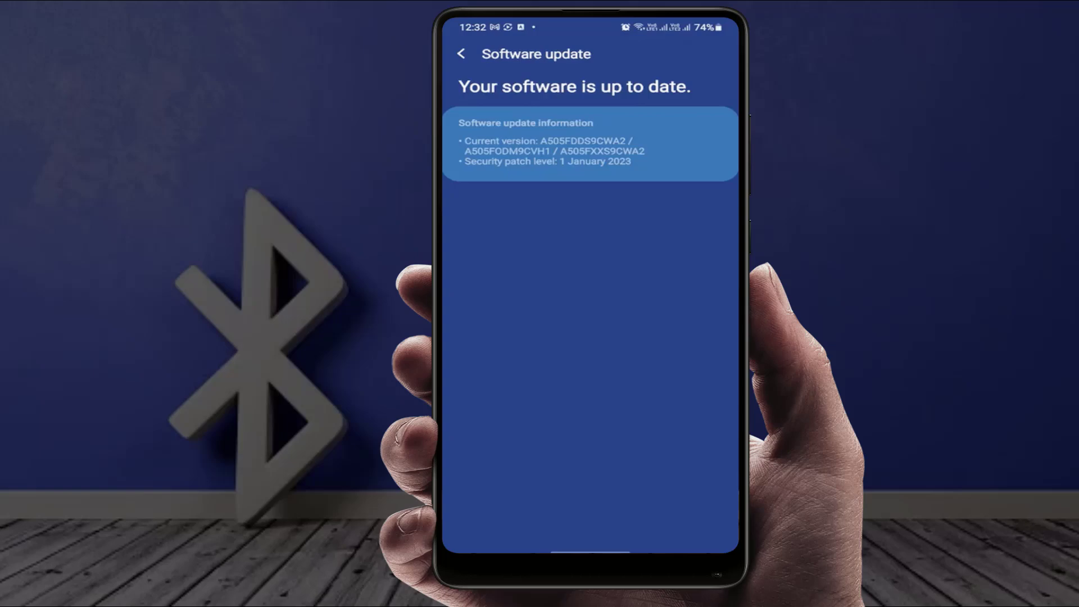
pyautogui.moveTo(734, 190); pyautogui.dragTo(713, 192)
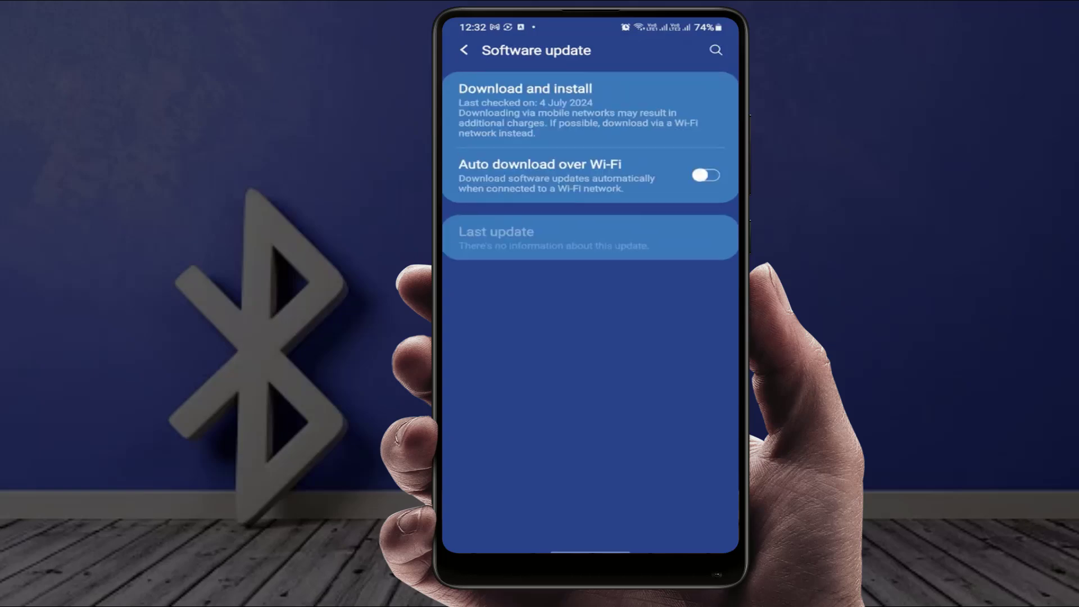
pyautogui.moveTo(734, 227); pyautogui.dragTo(713, 228)
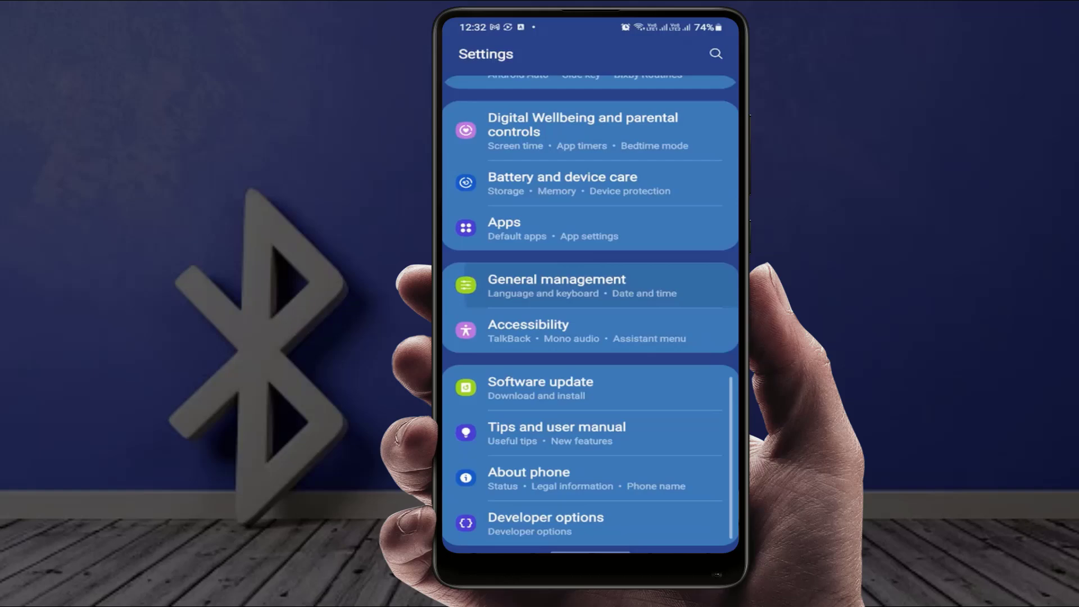
pyautogui.click(557, 276)
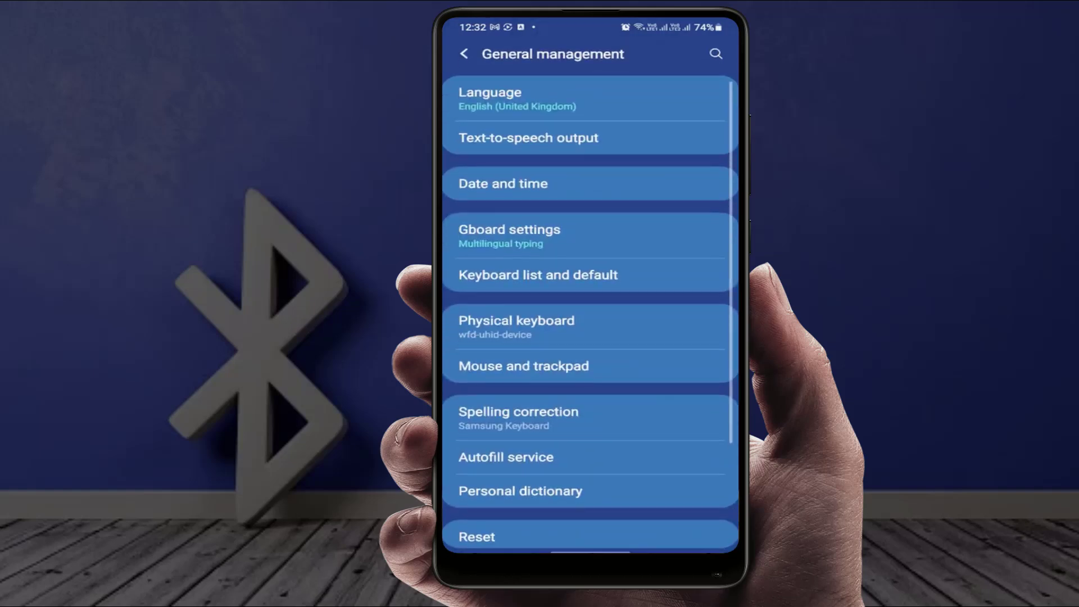
pyautogui.scroll(-3, 590, 312)
pyautogui.click(477, 401)
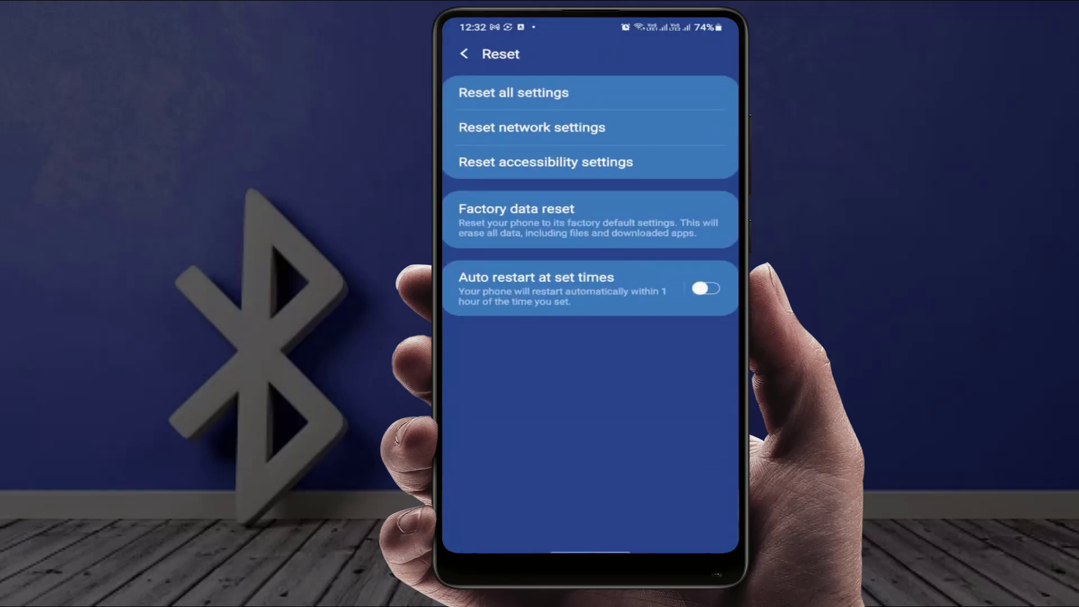